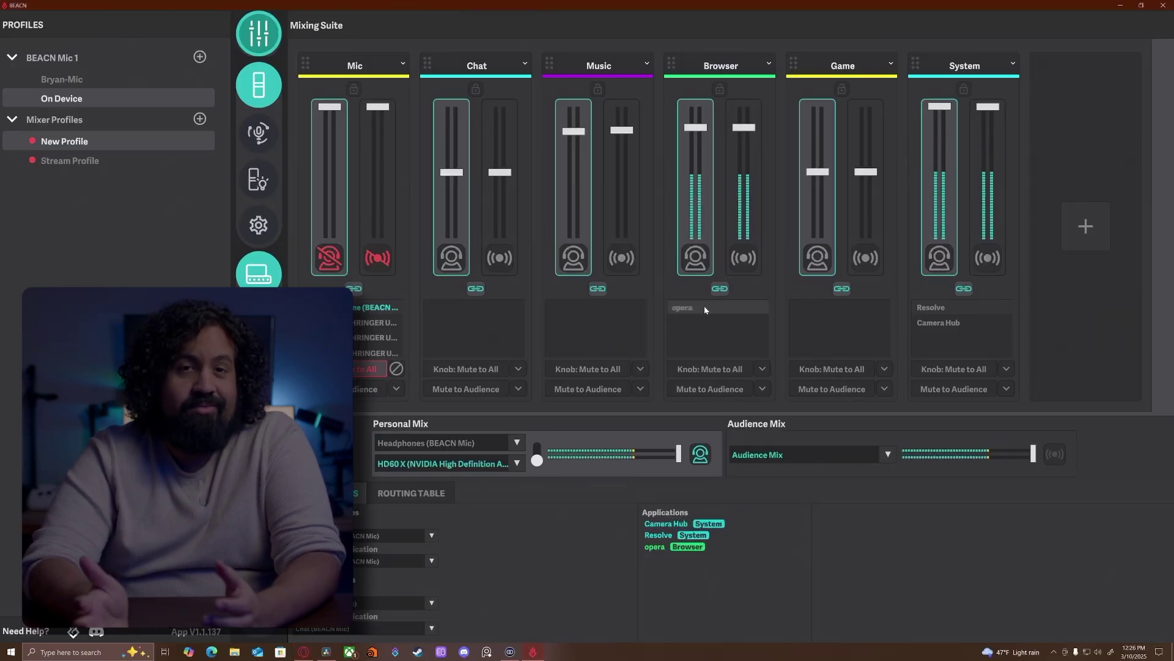
{"action": "left_click_drag", "start_coordinate": [705, 309], "coordinate": [615, 338]}
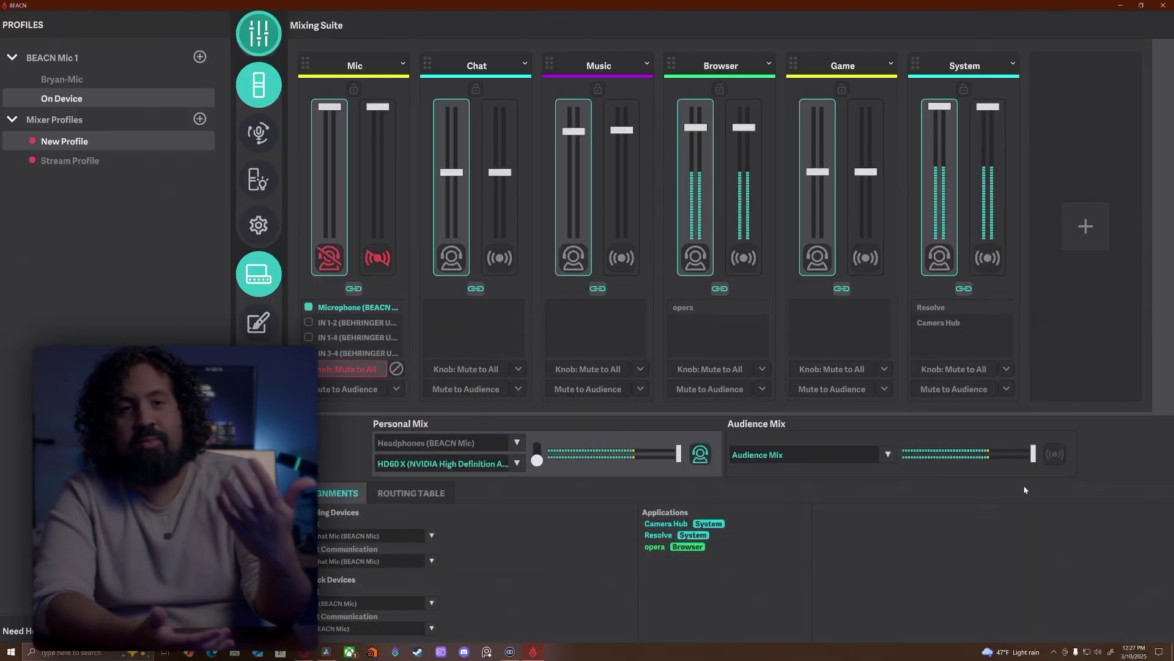
Monitor the Audience Mix levels, then switch monitoring back to the Personal Mix.
{"action": "left_click", "coordinate": [1054, 456]}
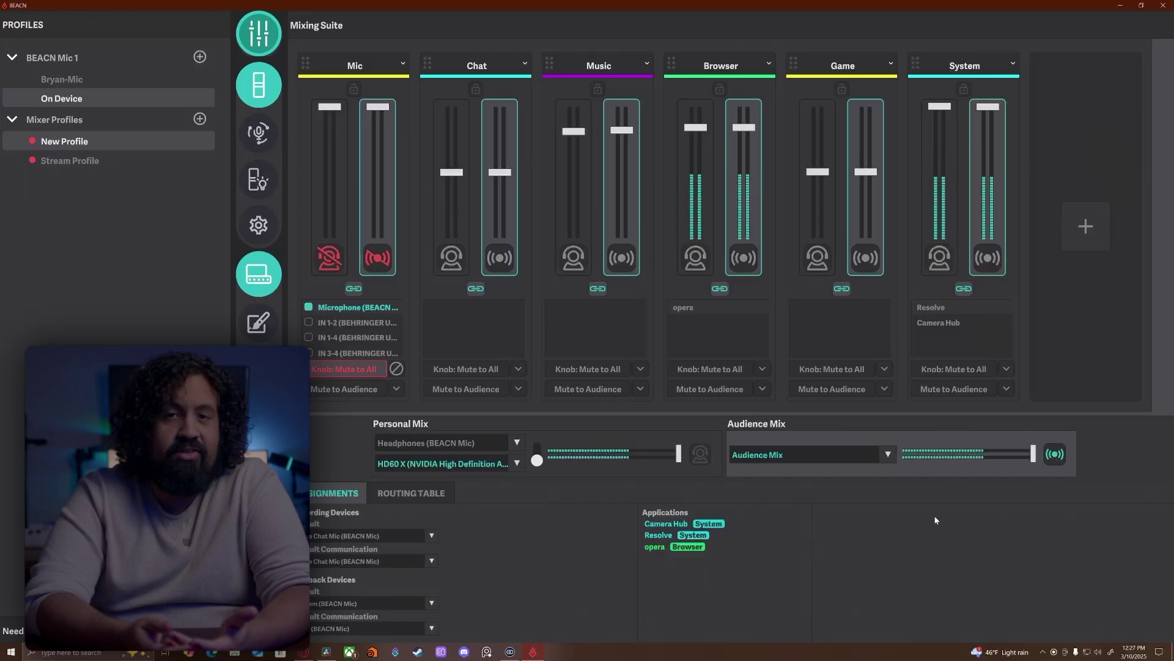
{"action": "left_click", "coordinate": [707, 454]}
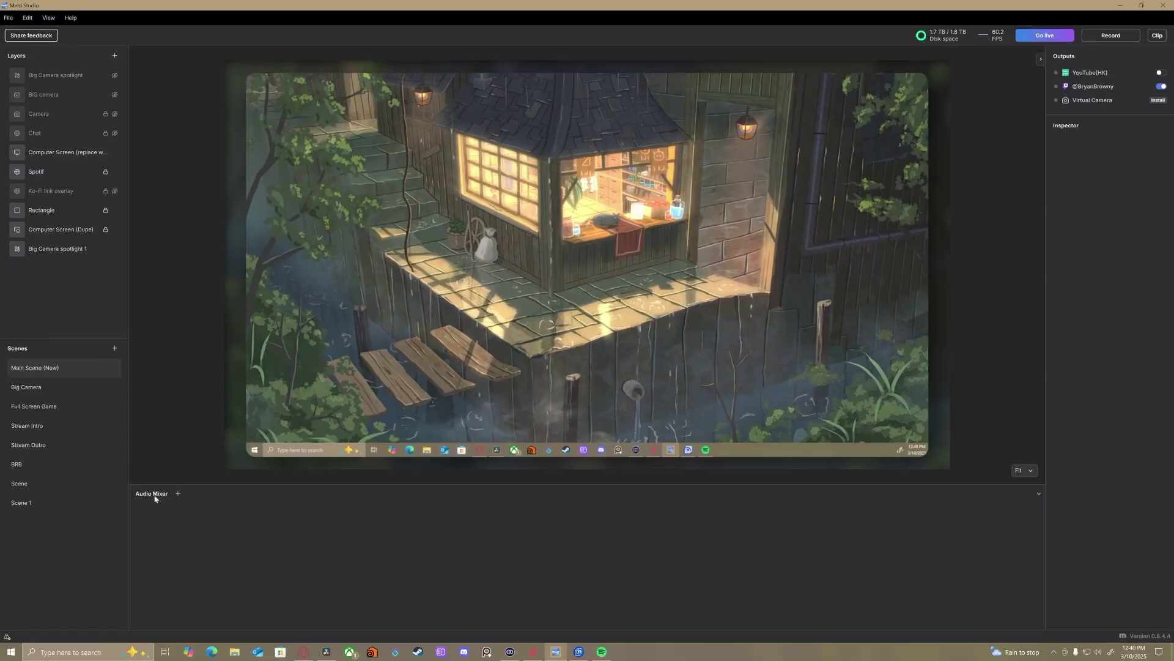
Add audio mixer tracks sourced from output devices, one capturing the Speakers output.
{"action": "left_click", "coordinate": [167, 616]}
{"action": "left_click", "coordinate": [270, 446]}
{"action": "left_click", "coordinate": [250, 488]}
{"action": "left_click", "coordinate": [263, 598]}
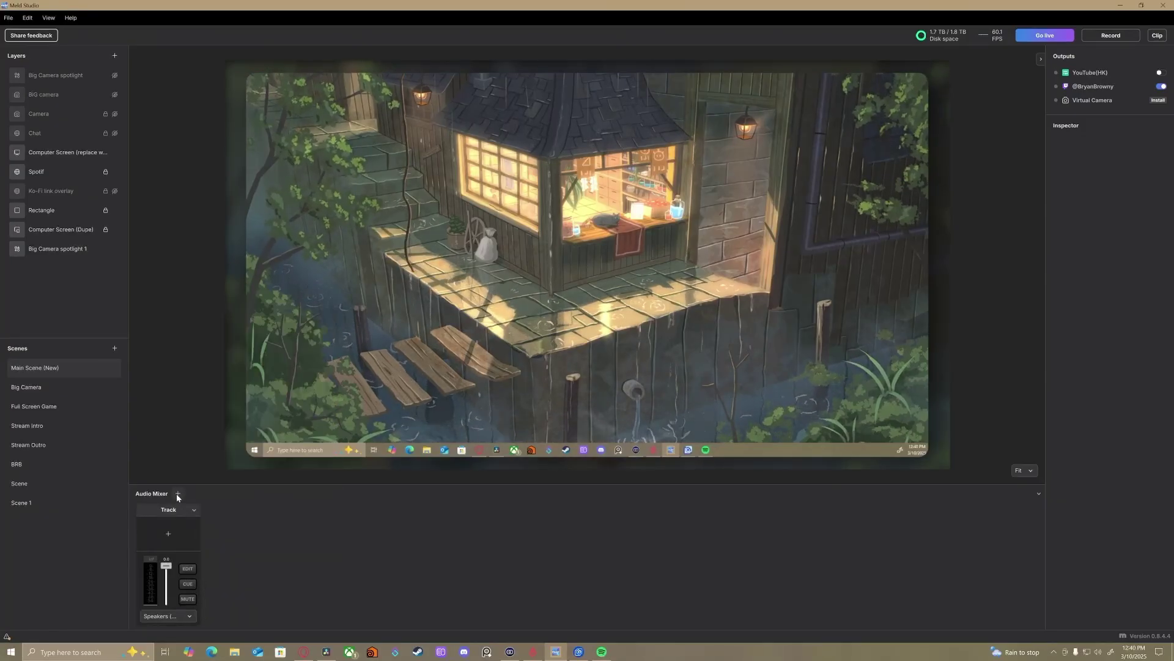
{"action": "left_click", "coordinate": [168, 615]}
{"action": "left_click", "coordinate": [235, 446]}
{"action": "left_click", "coordinate": [248, 475]}
{"action": "left_click", "coordinate": [249, 465]}
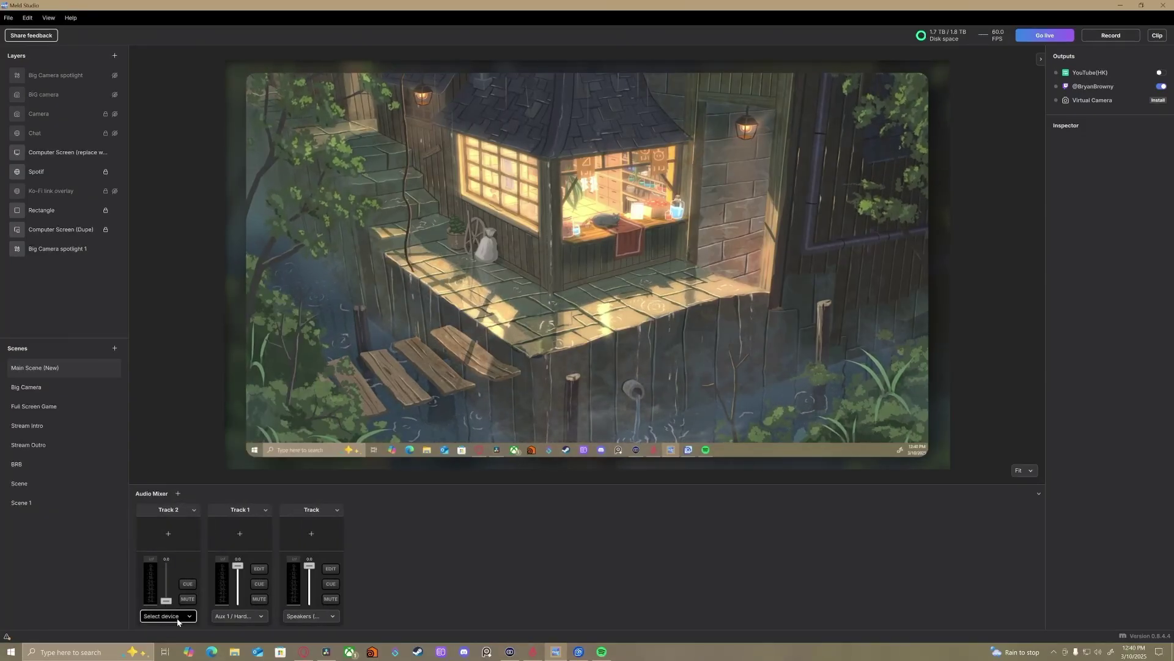
Add another track and set Track 3 to capture Browser (BEACN Mic).
{"action": "left_click", "coordinate": [177, 622]}
{"action": "left_click", "coordinate": [270, 445]}
{"action": "left_click", "coordinate": [248, 476]}
{"action": "left_click", "coordinate": [256, 534]}
{"action": "left_click", "coordinate": [168, 616]}
{"action": "left_click", "coordinate": [271, 445]}
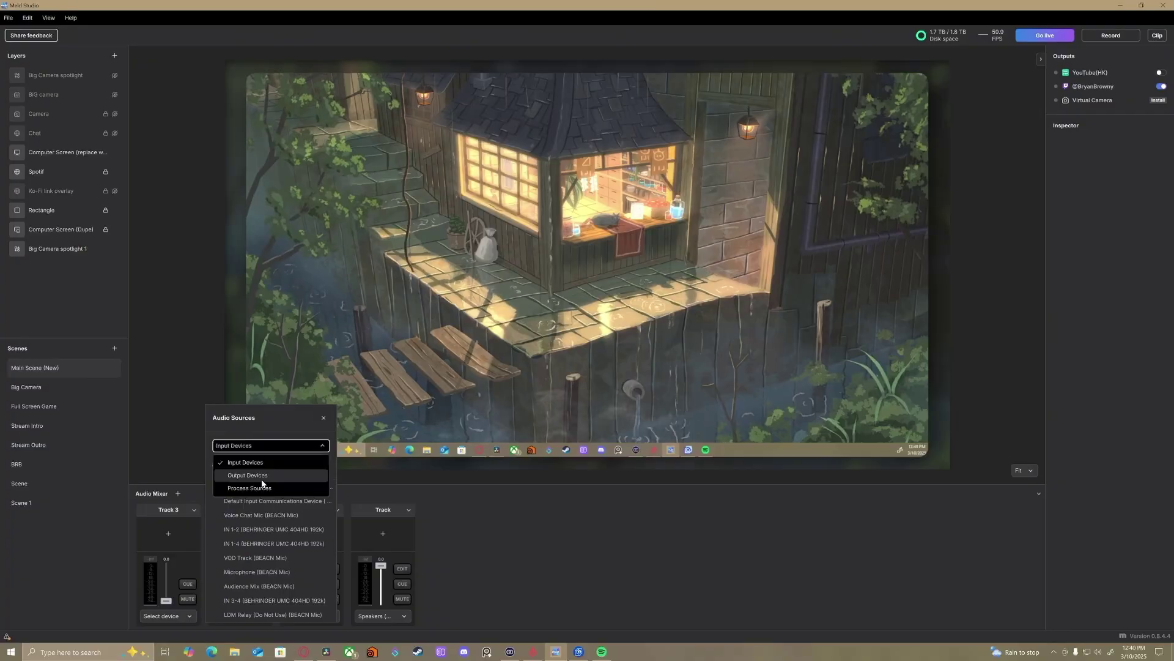
{"action": "left_click", "coordinate": [262, 482]}
{"action": "left_click", "coordinate": [262, 524]}
Add a fourth track and set its input to an output device, Audience Mix (BEACN Mic).
{"action": "left_click", "coordinate": [179, 493]}
{"action": "left_click", "coordinate": [236, 616]}
{"action": "left_click", "coordinate": [343, 341]}
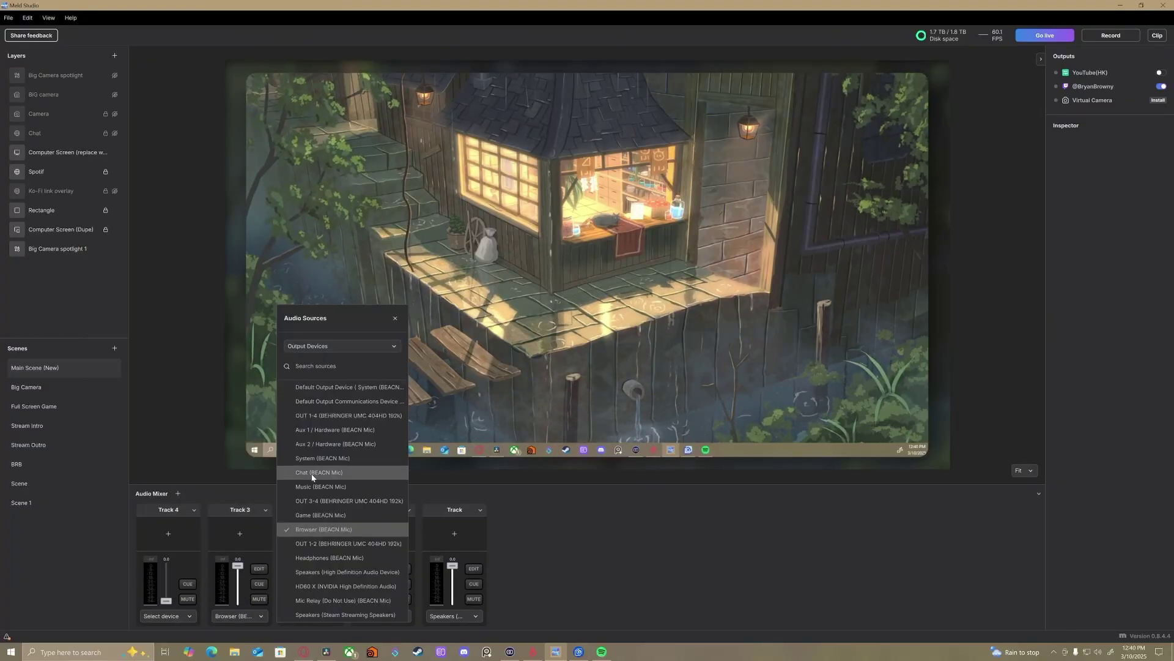
{"action": "left_click", "coordinate": [300, 473]}
{"action": "left_click", "coordinate": [167, 616]}
{"action": "left_click", "coordinate": [271, 445]}
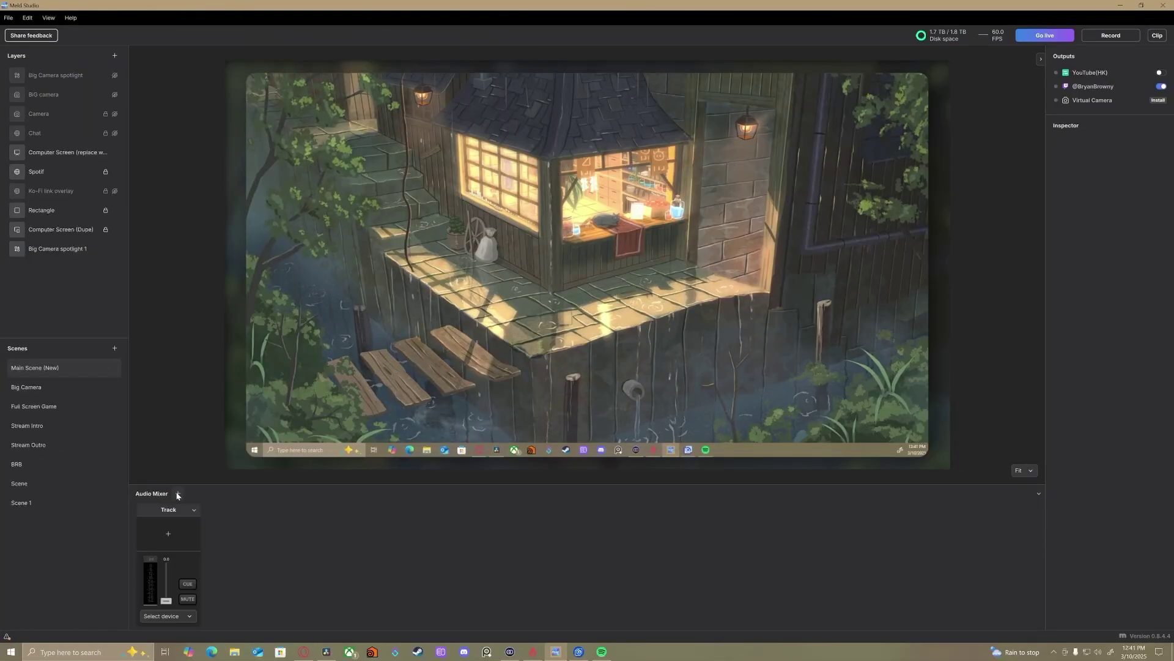
{"action": "left_click", "coordinate": [171, 616]}
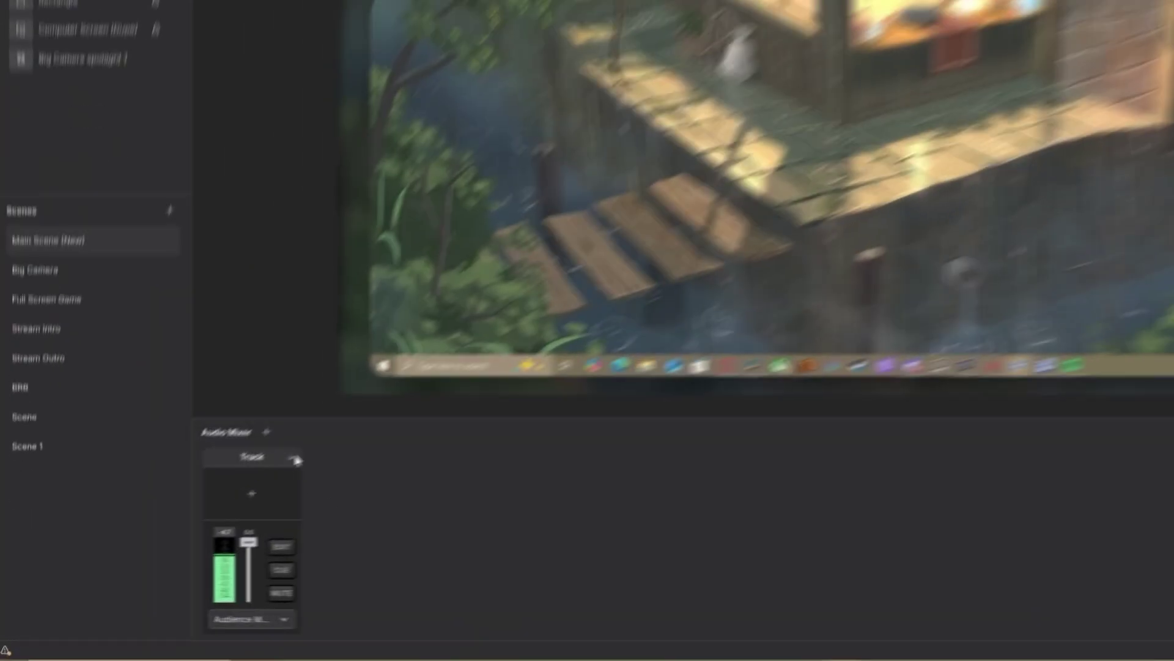
Add a Meld track capturing Music (BEACN Mic), then view BEACN App's Routing Table.
{"action": "left_click", "coordinate": [266, 432]}
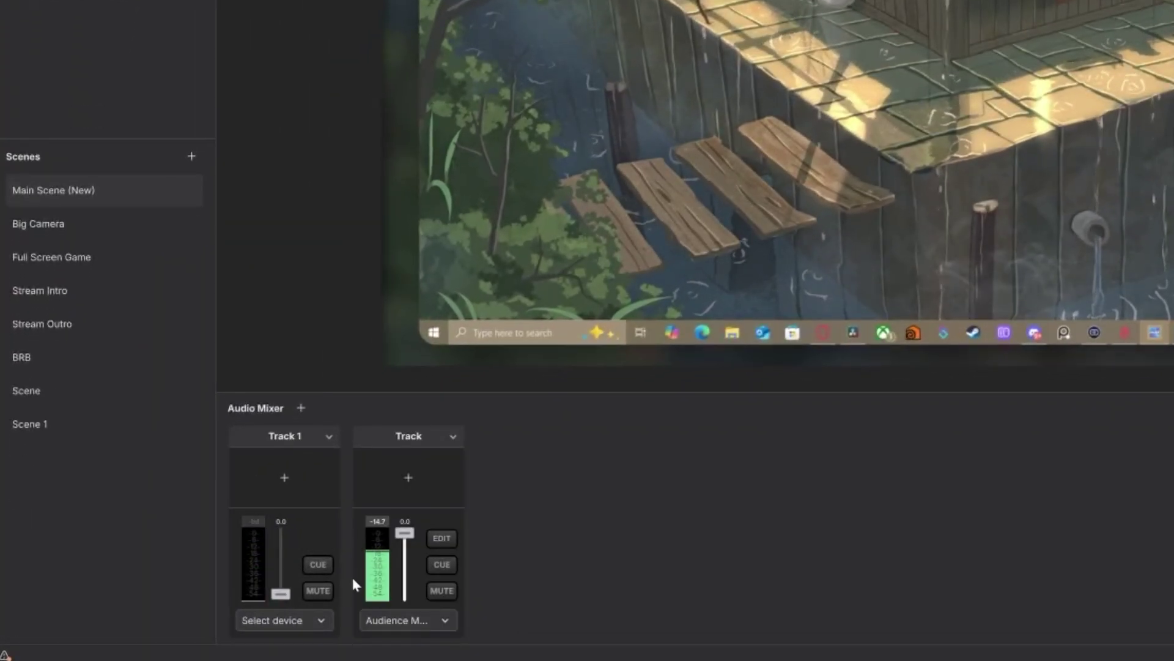
{"action": "left_click", "coordinate": [321, 621]}
{"action": "left_click", "coordinate": [433, 334]}
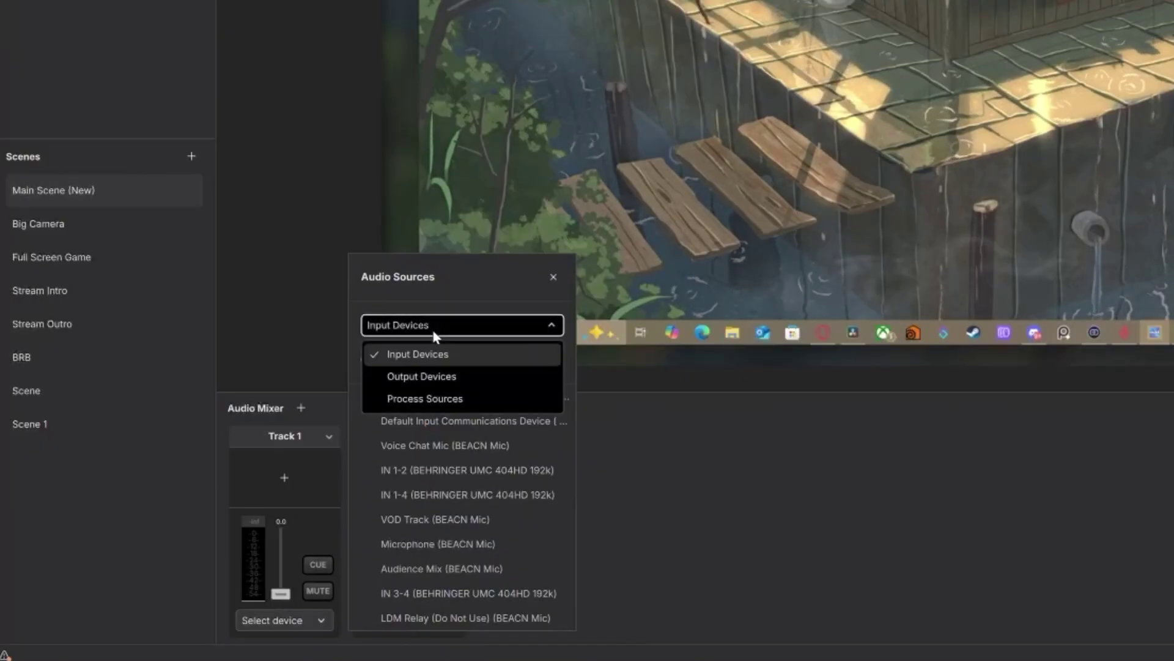
{"action": "left_click", "coordinate": [407, 375]}
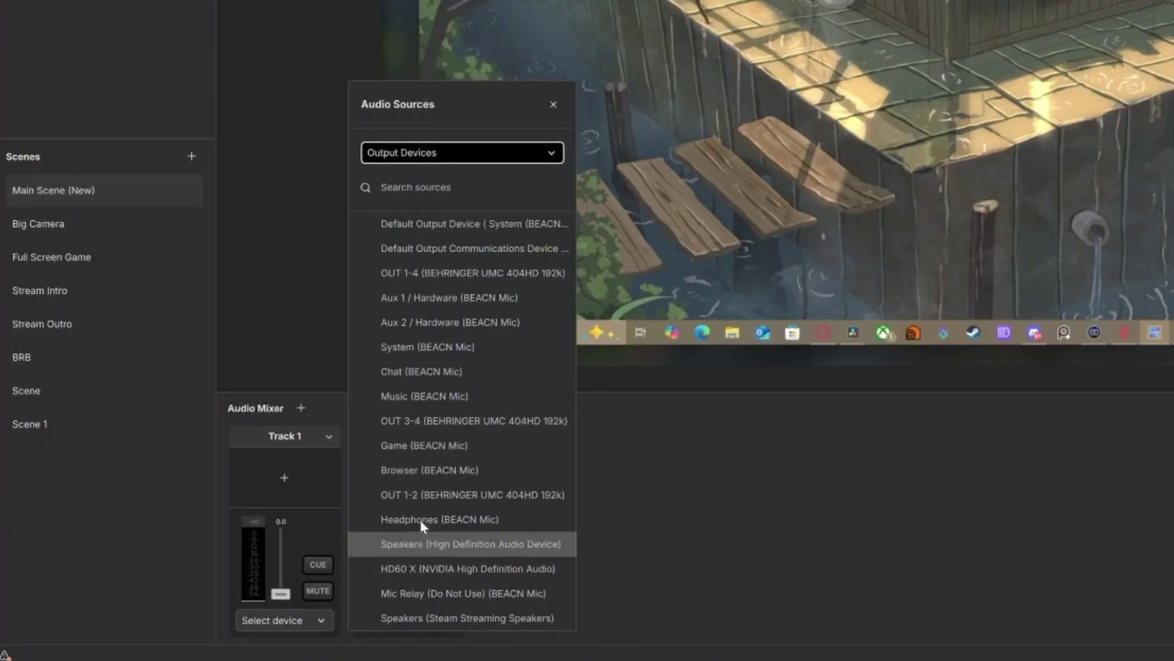
{"action": "left_click", "coordinate": [432, 396]}
{"action": "left_click", "coordinate": [328, 540]}
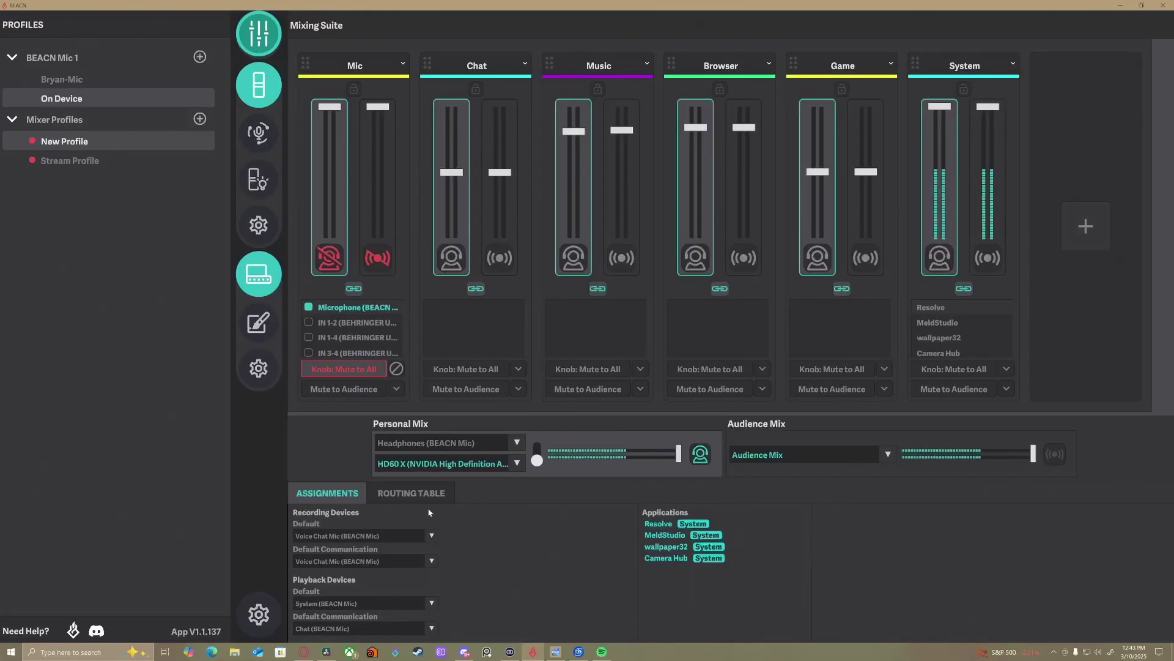
{"action": "left_click", "coordinate": [419, 496]}
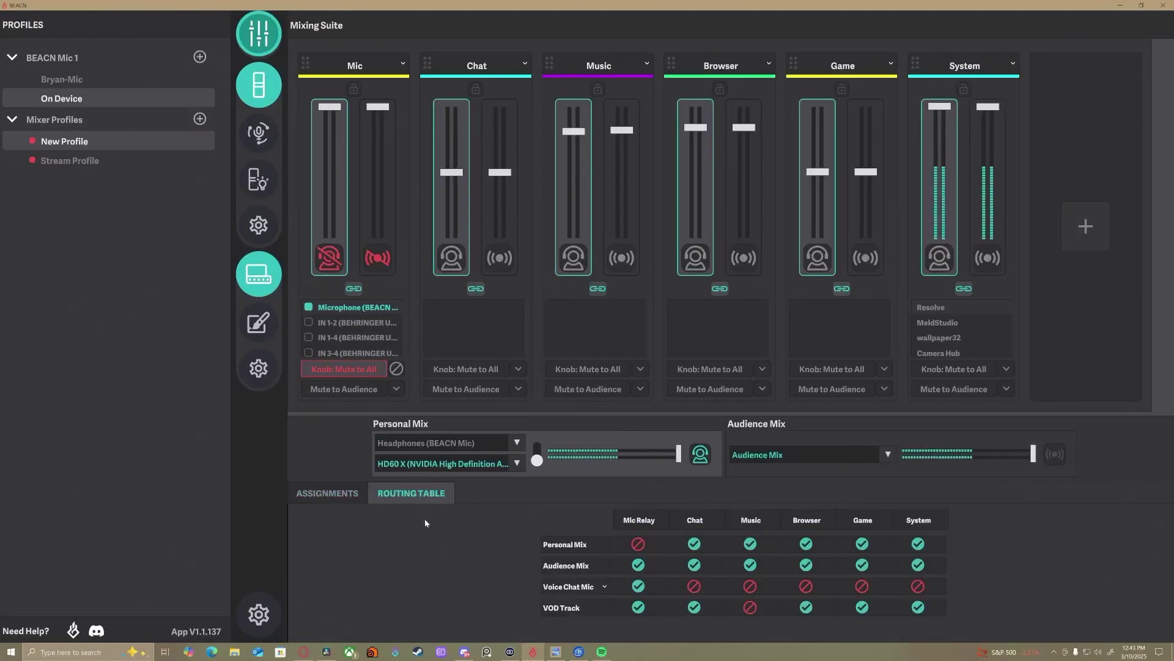